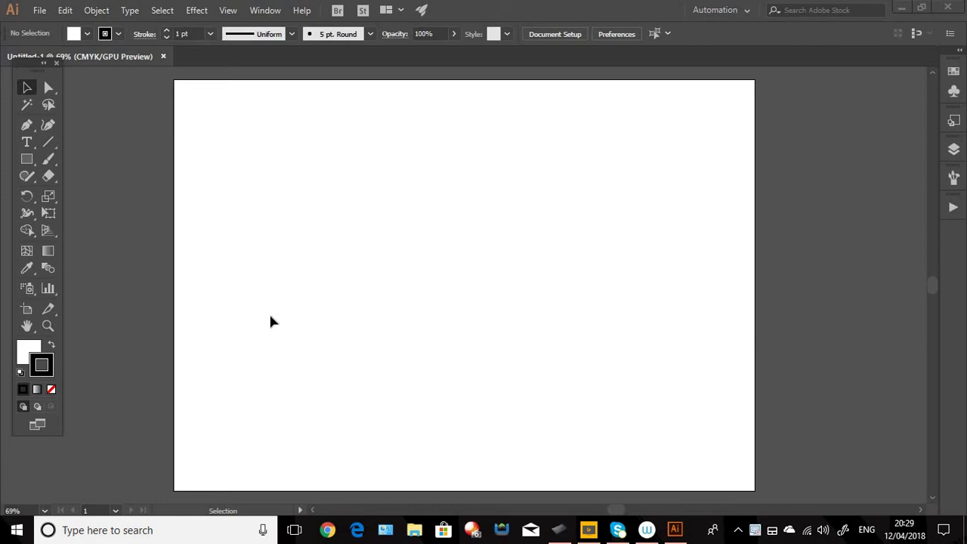
Draw a circle left of the artboard centre with the Ellipse tool
left_click(29, 176)
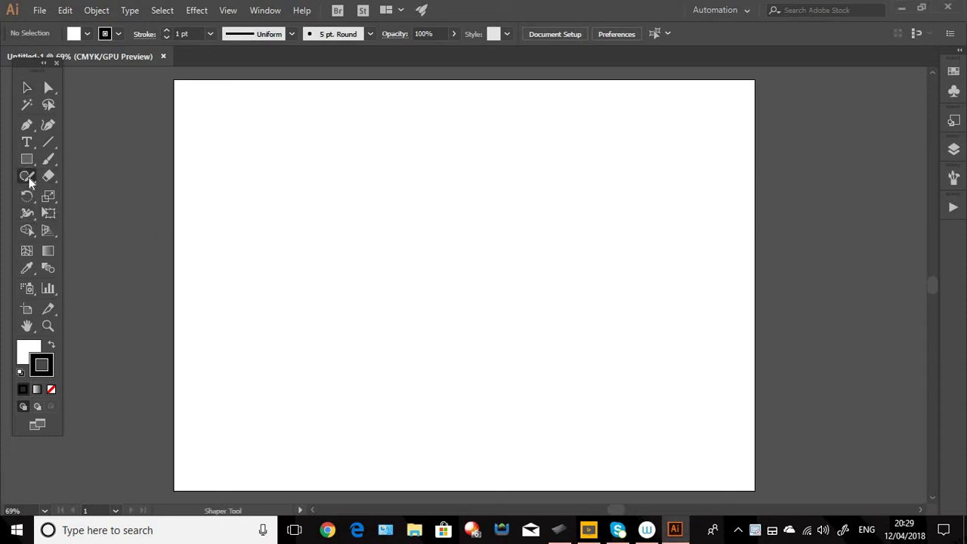
left_click(28, 178)
left_click(28, 161)
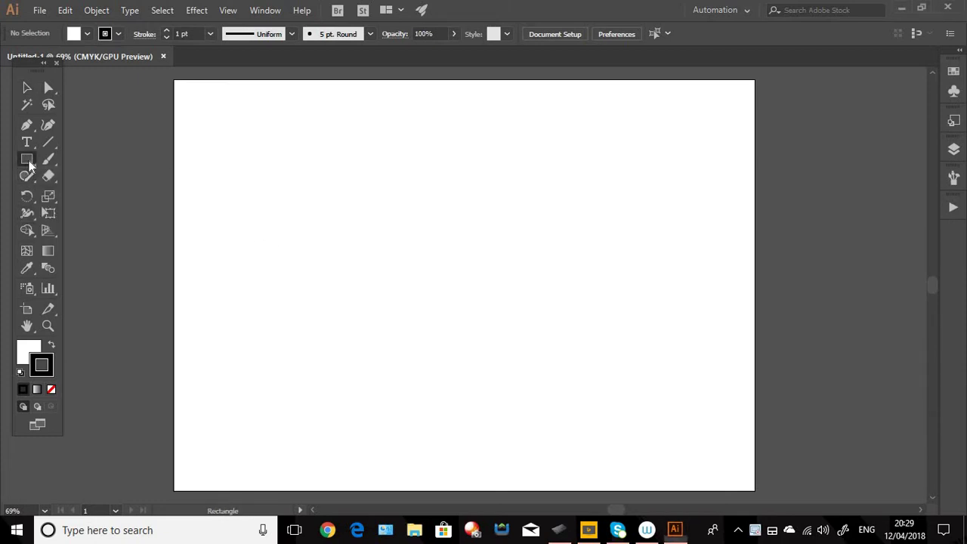
left_click(28, 160)
left_click(68, 192)
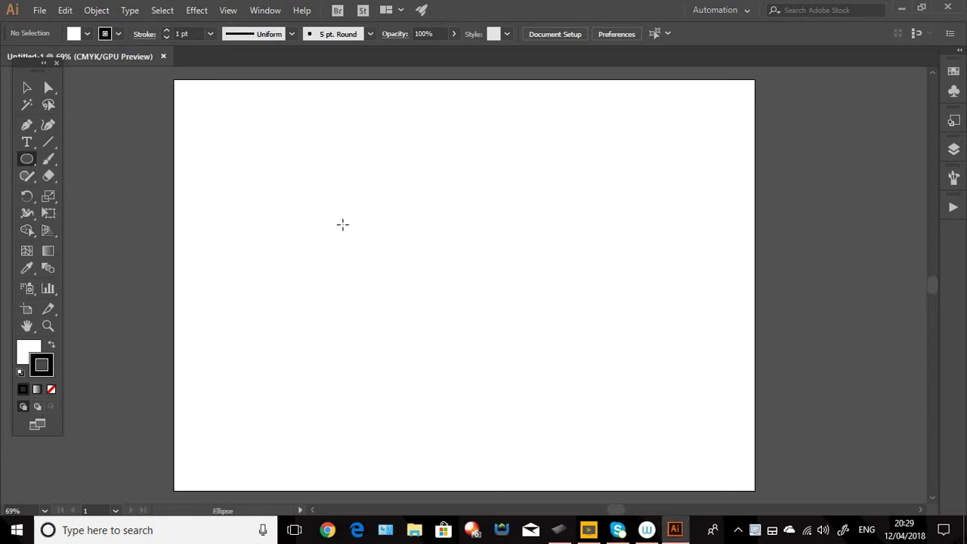
left_click_drag(341, 224, 442, 337)
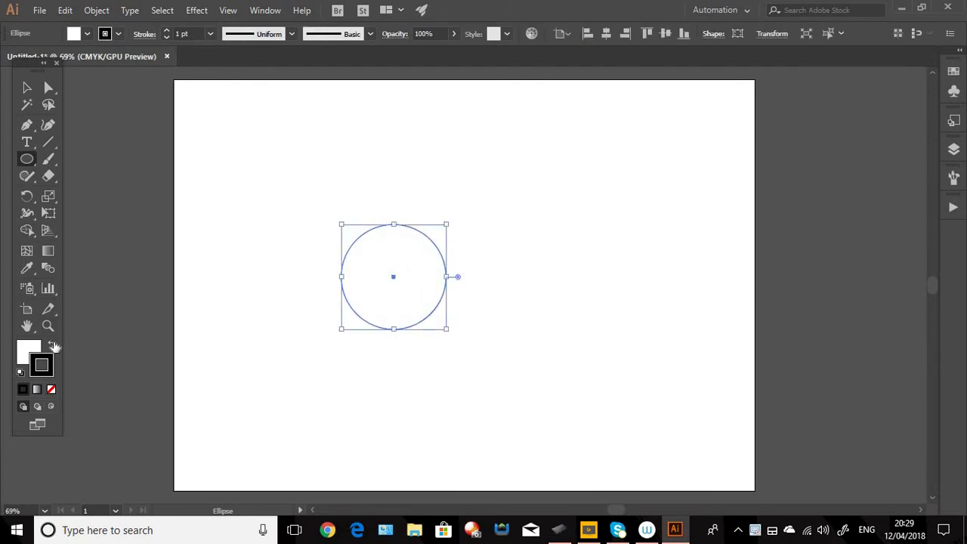
Give the circle a solid black fill and set its stroke to None
left_click(50, 345)
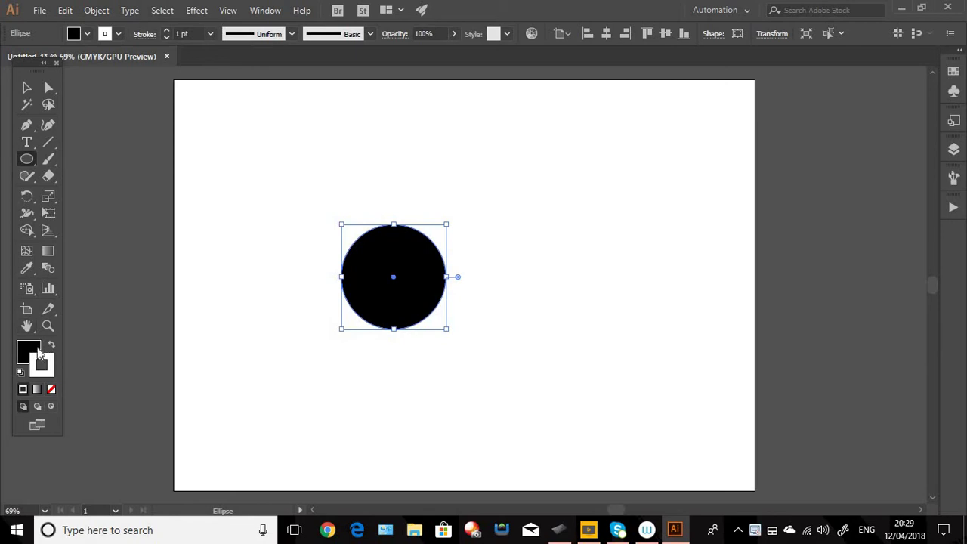
left_click(28, 349)
key("x")
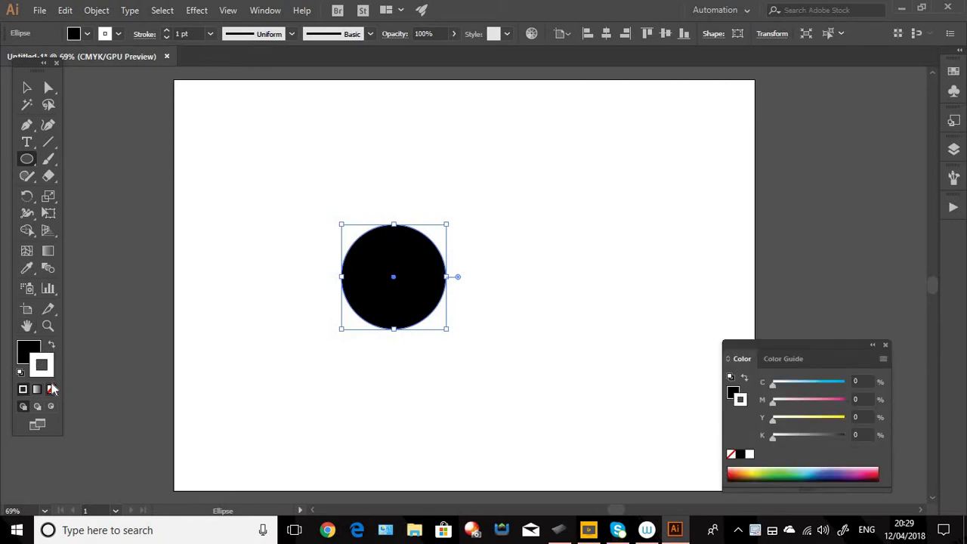
left_click(51, 389)
left_click(28, 350)
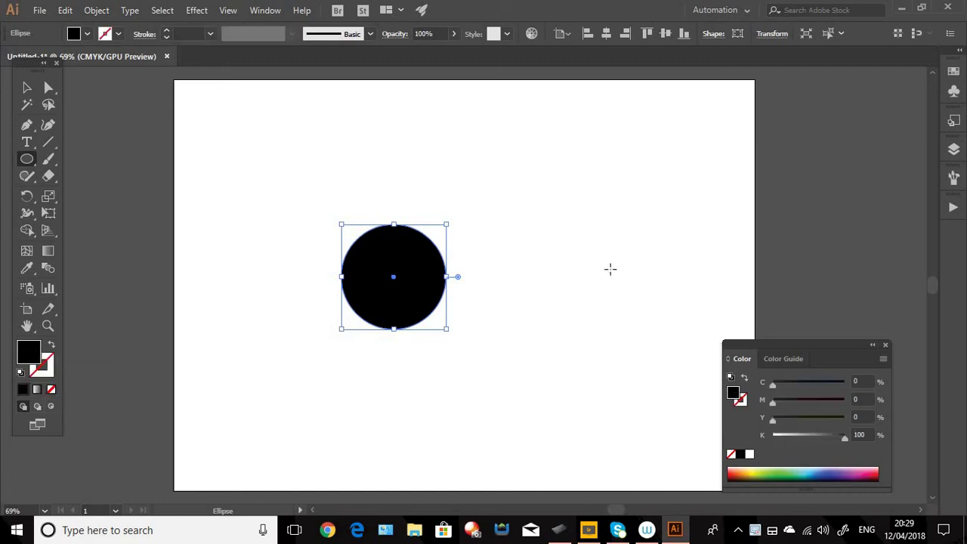
left_click(885, 345)
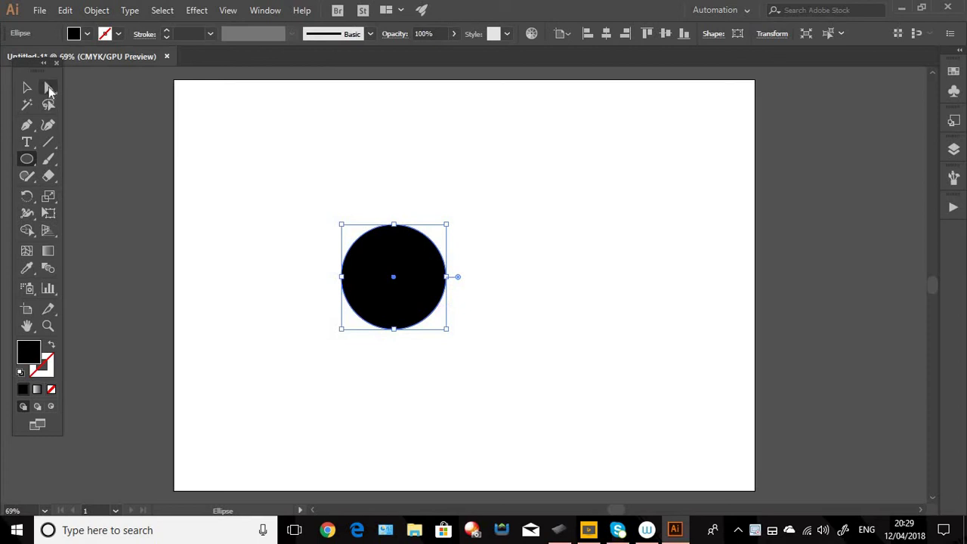
Drag the circle's right anchor about 33.74 mm right to form a pointed teardrop
left_click(49, 88)
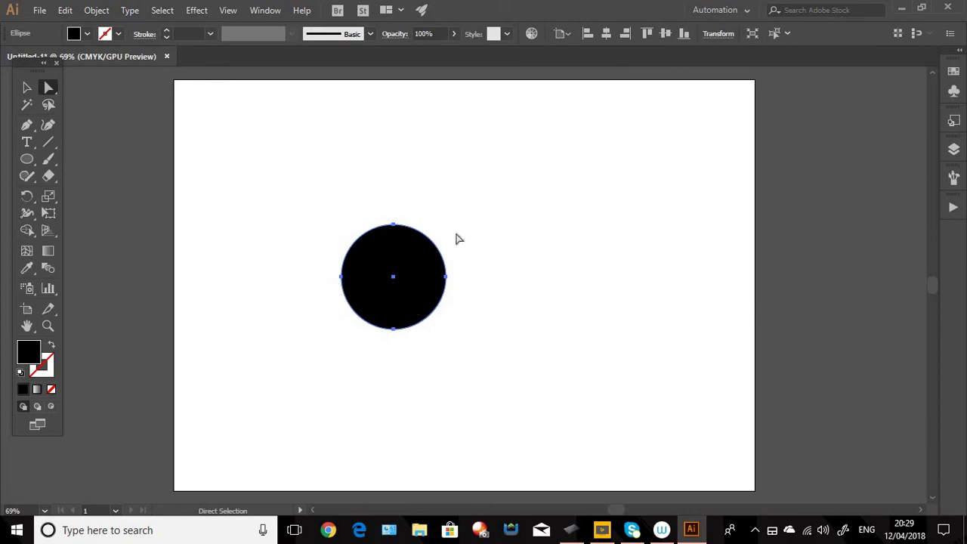
left_click(446, 277)
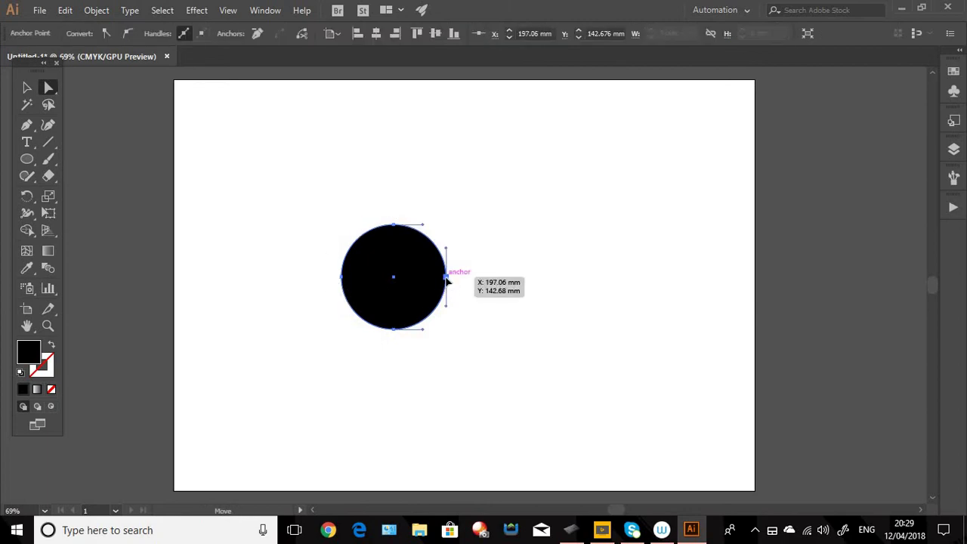
left_click_drag(450, 281, 591, 291)
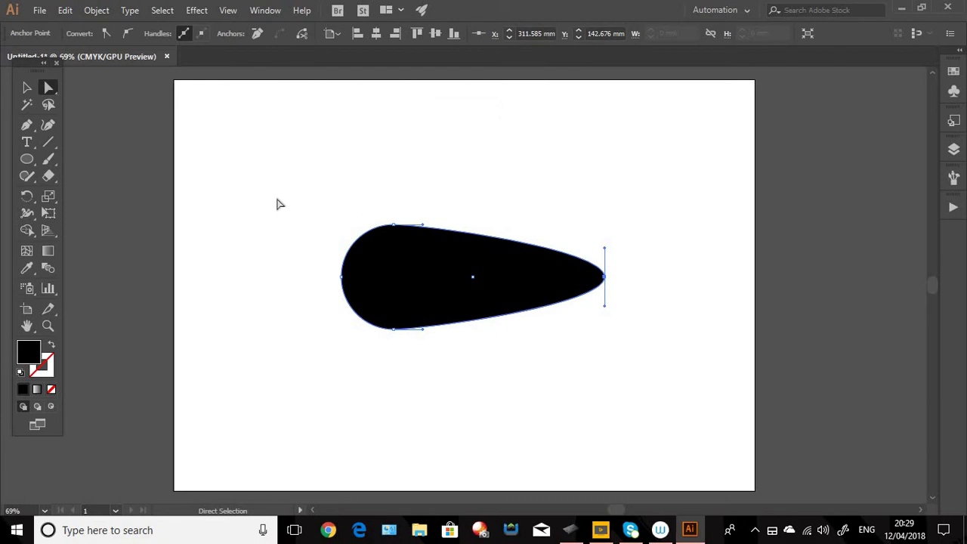
Flatten and stretch the teardrop into a thin spike about 312 mm wide and 16 mm tall
left_click(31, 89)
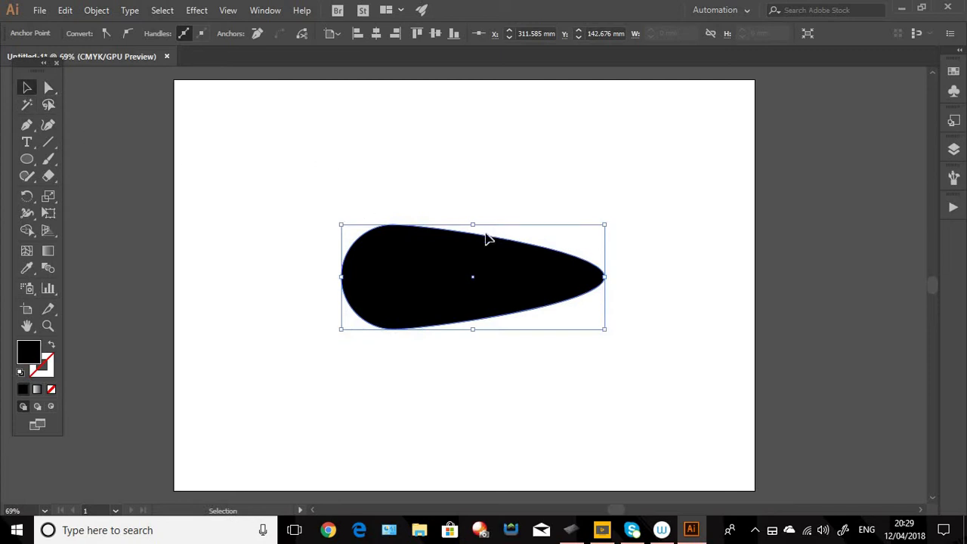
left_click_drag(472, 224, 469, 267)
left_click_drag(473, 329, 471, 290)
left_click_drag(342, 278, 244, 277)
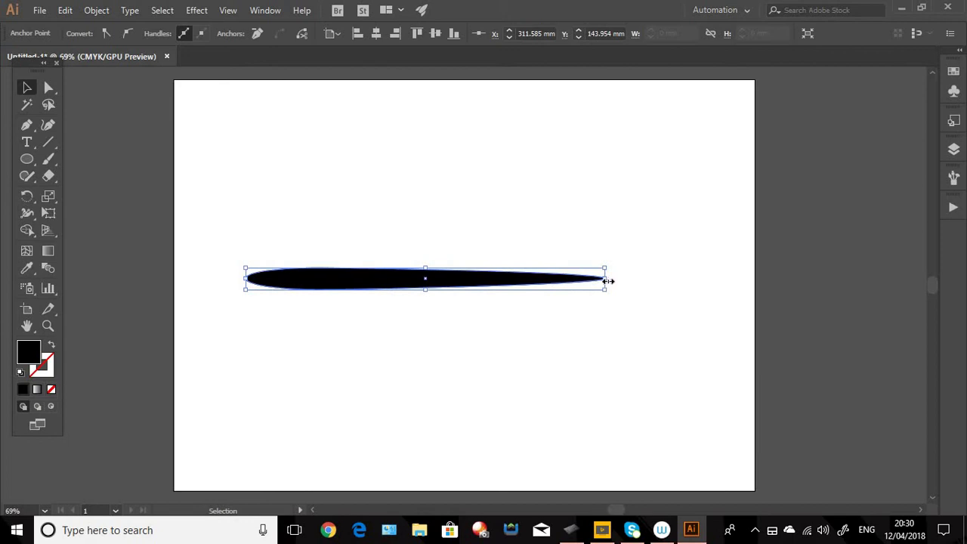
left_click_drag(604, 278, 662, 279)
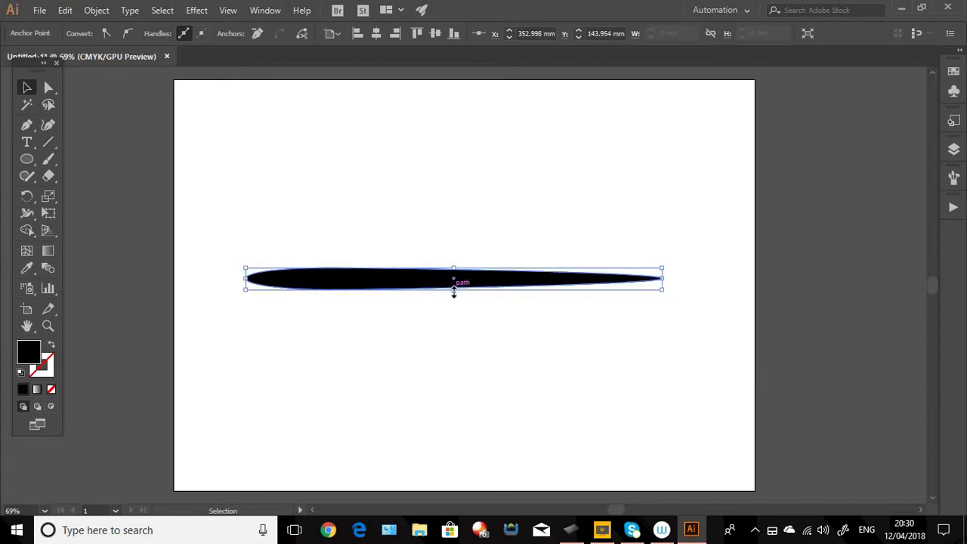
left_click_drag(453, 293, 452, 300)
left_click_drag(249, 282, 425, 274)
left_click_drag(658, 283, 705, 282)
left_click_drag(488, 268, 451, 265)
left_click(434, 305)
left_click(427, 362)
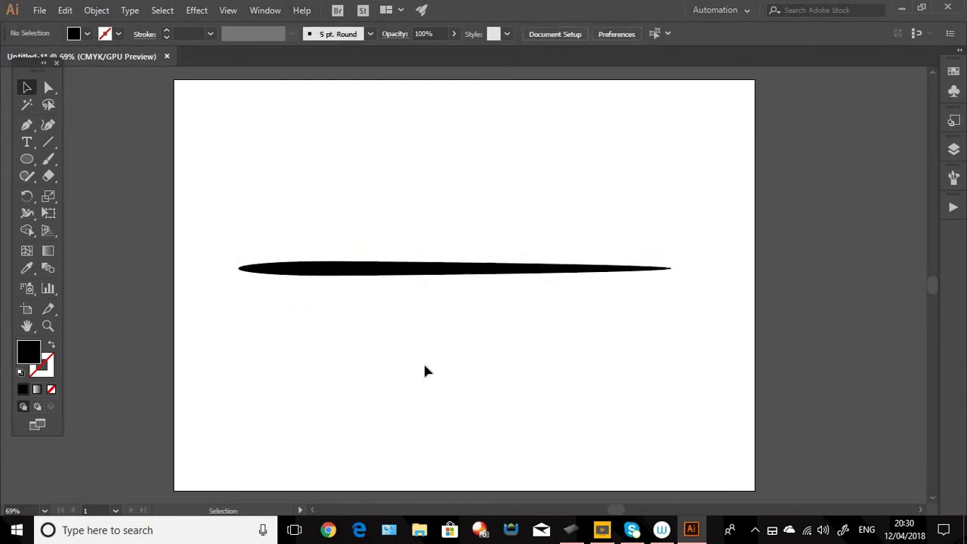
Select the tapered spike and open the Brushes panel's options menu
left_click(405, 270)
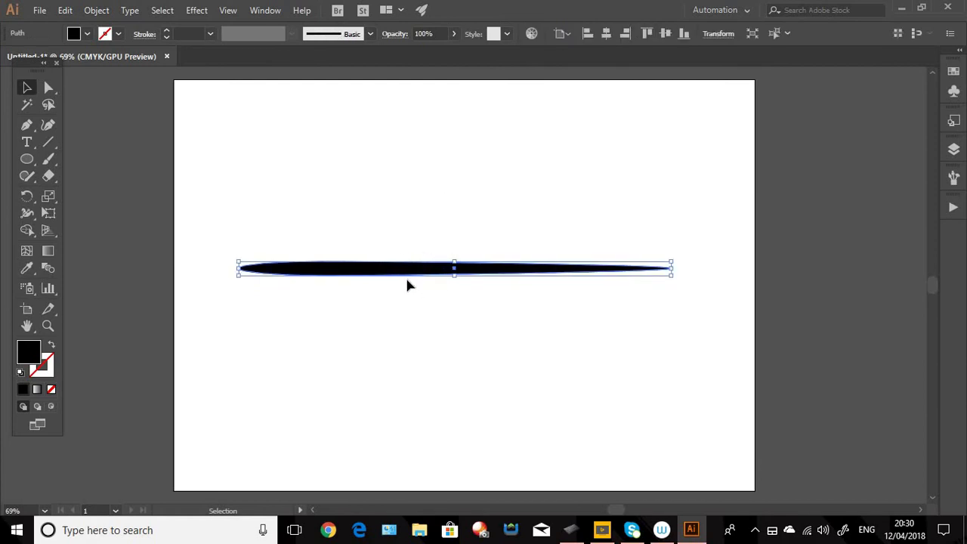
left_click(952, 186)
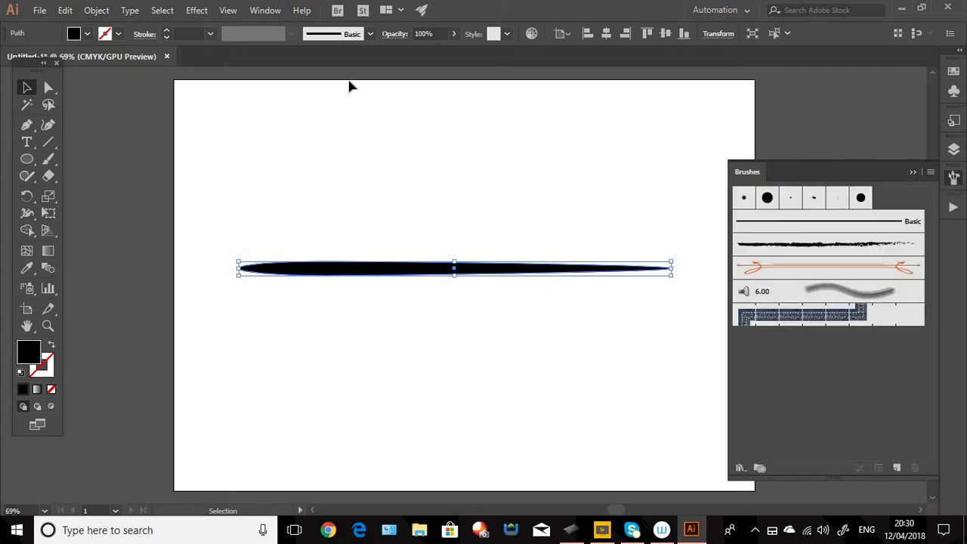
left_click(266, 11)
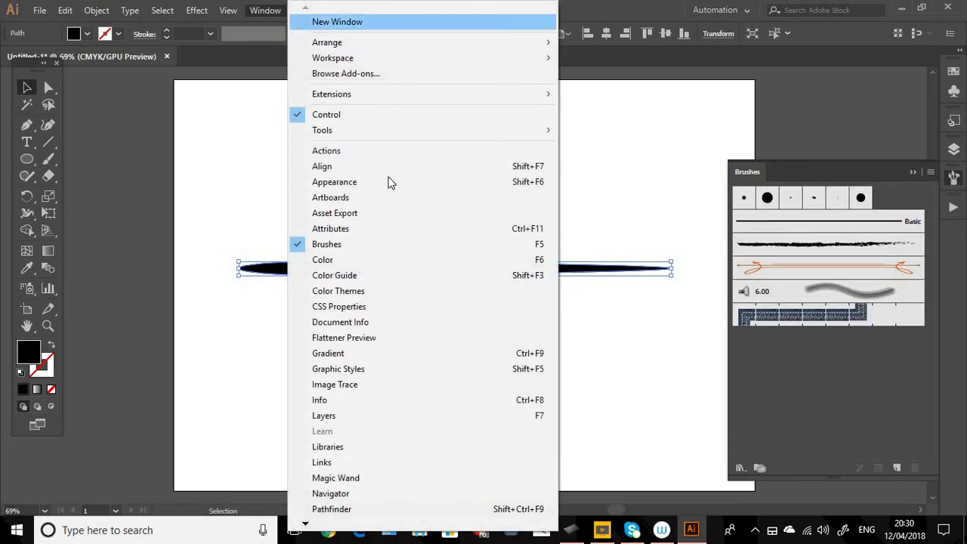
left_click(575, 159)
left_click(475, 270)
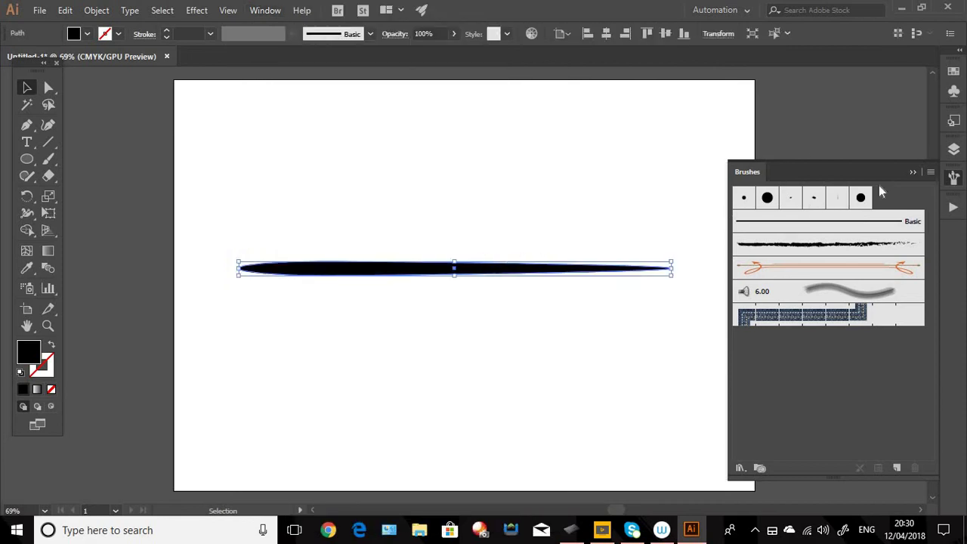
left_click(931, 173)
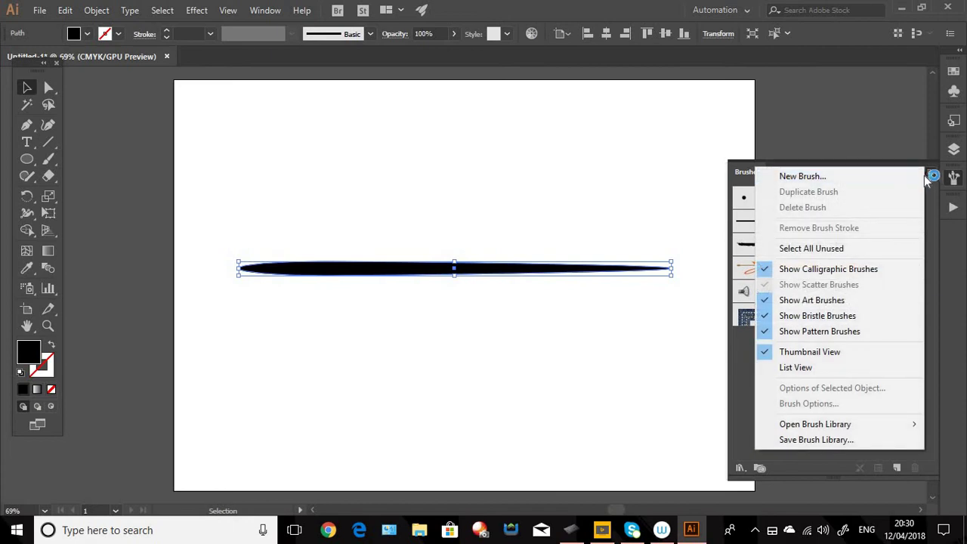
Create a new Art Brush from the spike and name it Inking Brush
left_click(849, 177)
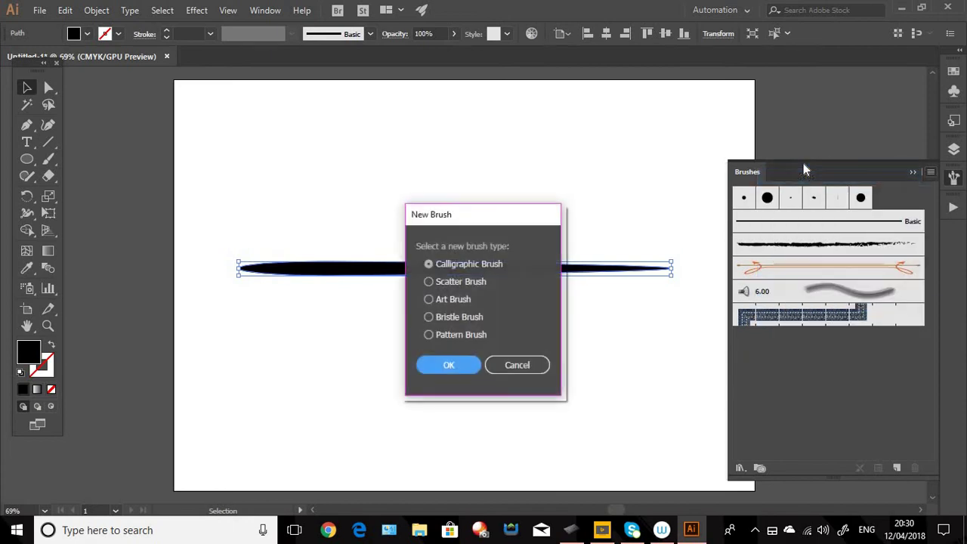
left_click(429, 299)
left_click(449, 367)
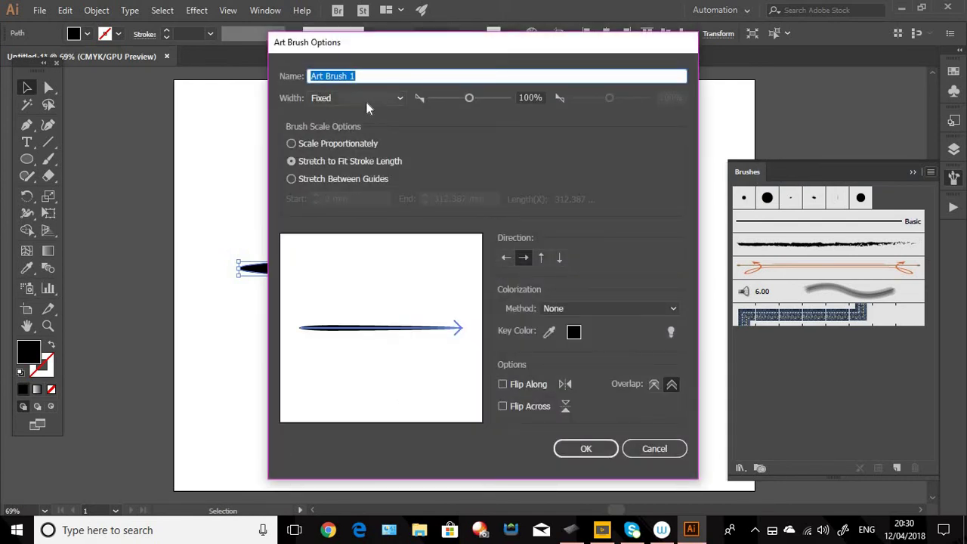
key("BackSpace")
type("Inking B")
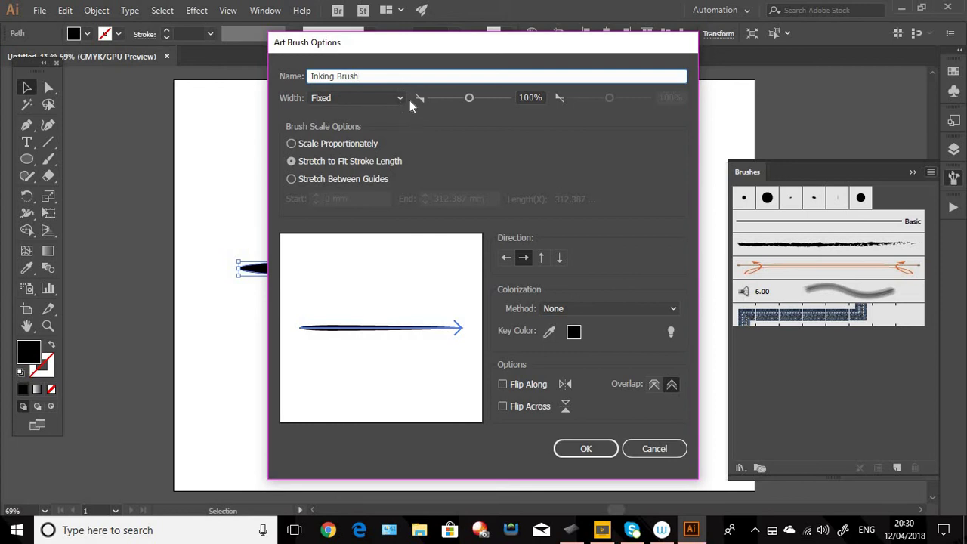
Set width to Pressure, scale proportionately, use Tints and Shades colourization, and confirm
left_click(397, 97)
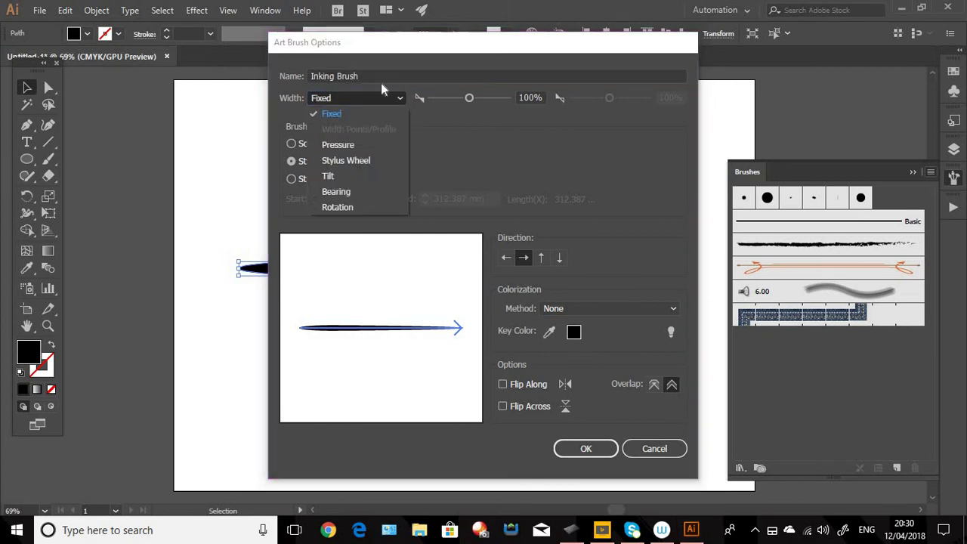
left_click(362, 145)
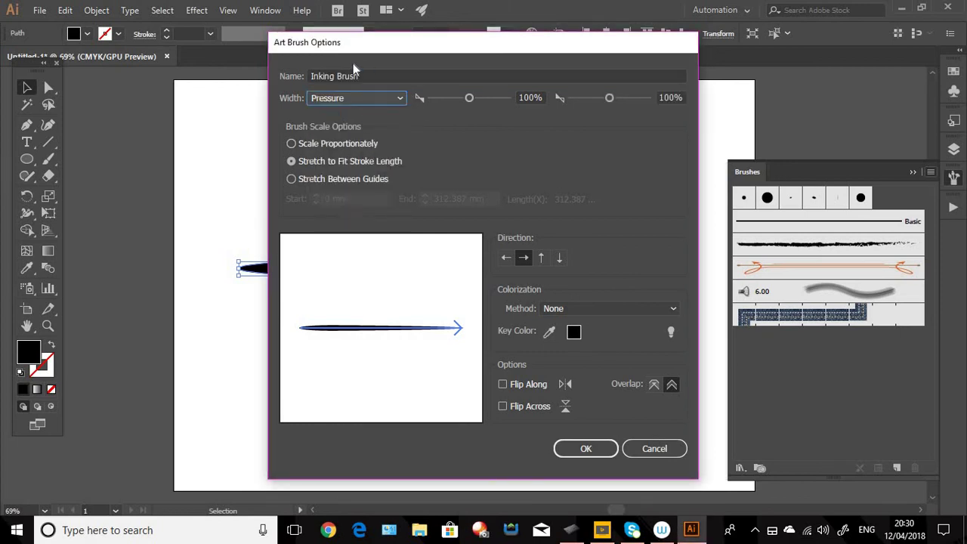
left_click(290, 144)
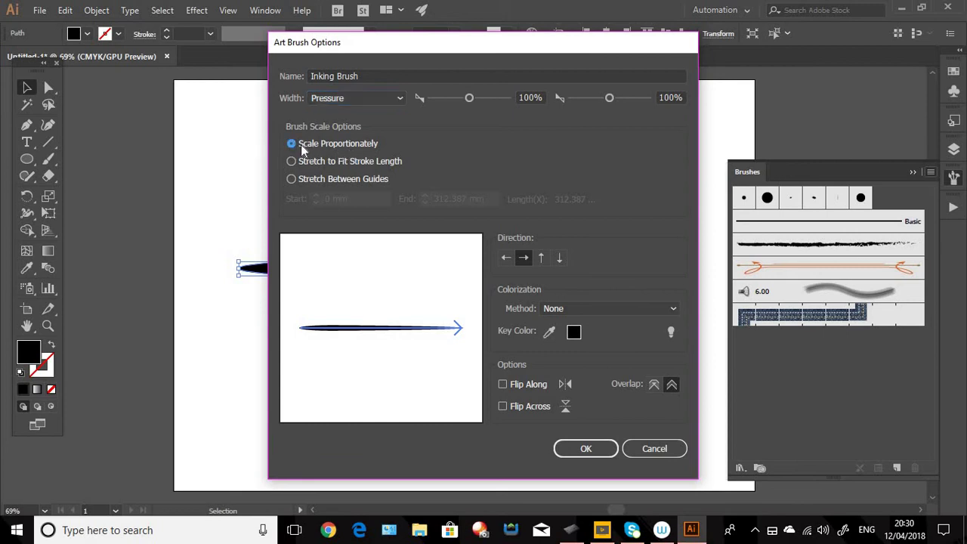
left_click(641, 314)
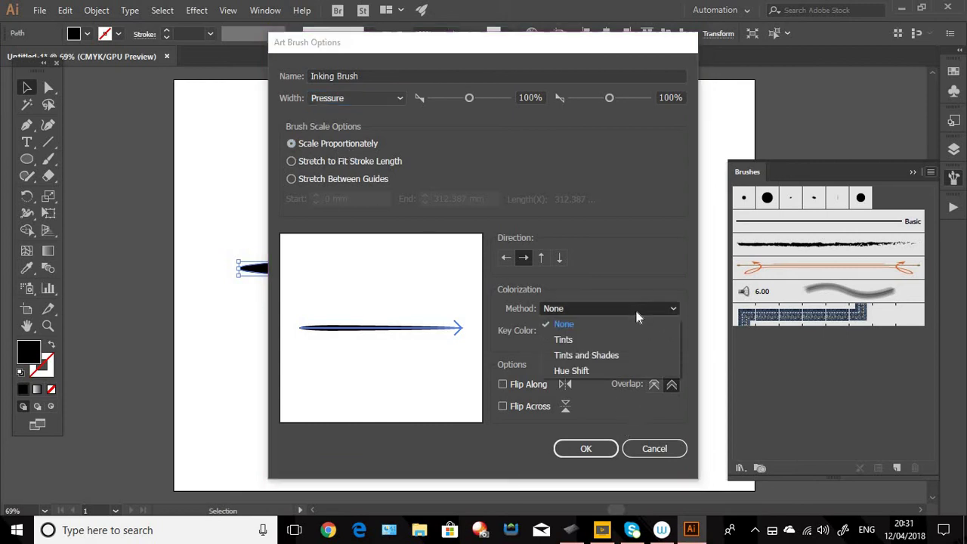
left_click(612, 356)
left_click(588, 449)
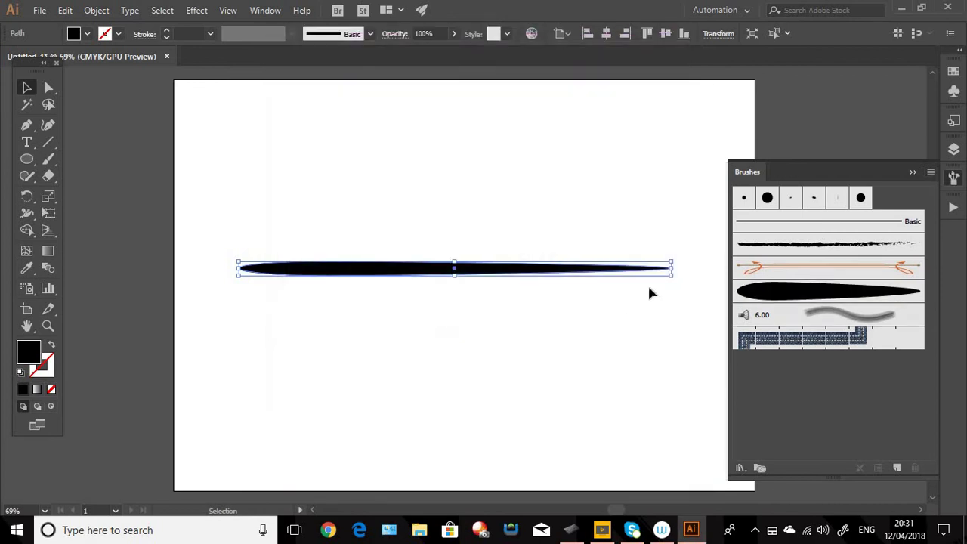
Undo the Inking Brush applied to the lens path and delete the black lens shape
left_click(778, 299)
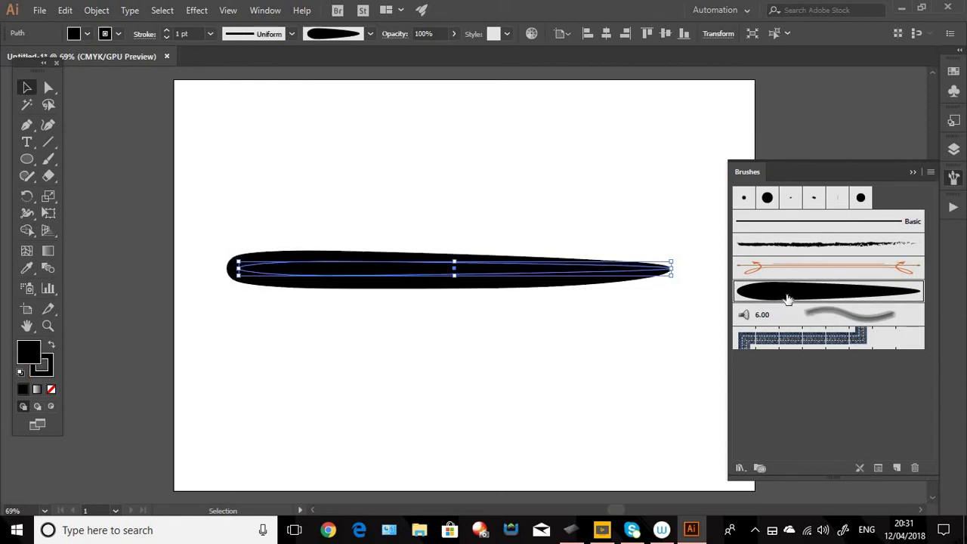
key("ctrl+z")
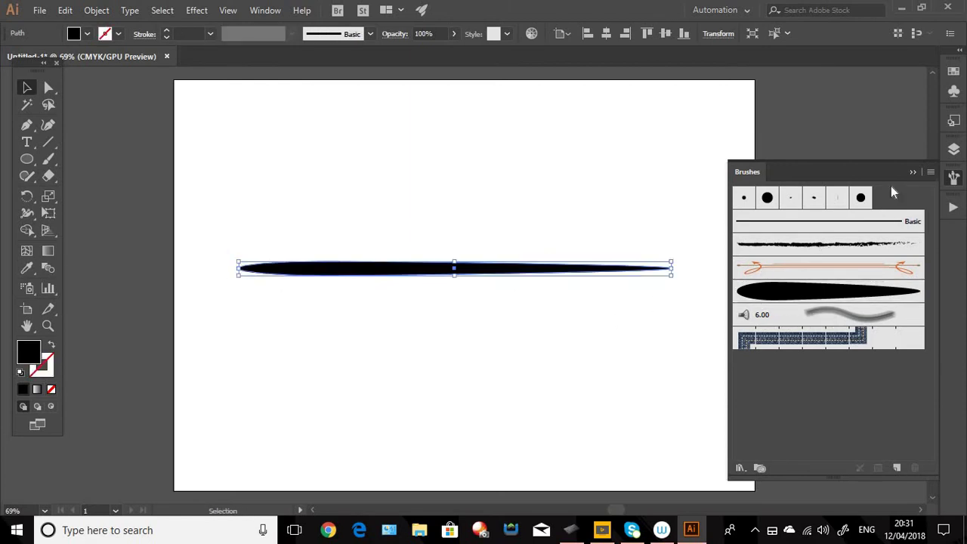
left_click(912, 170)
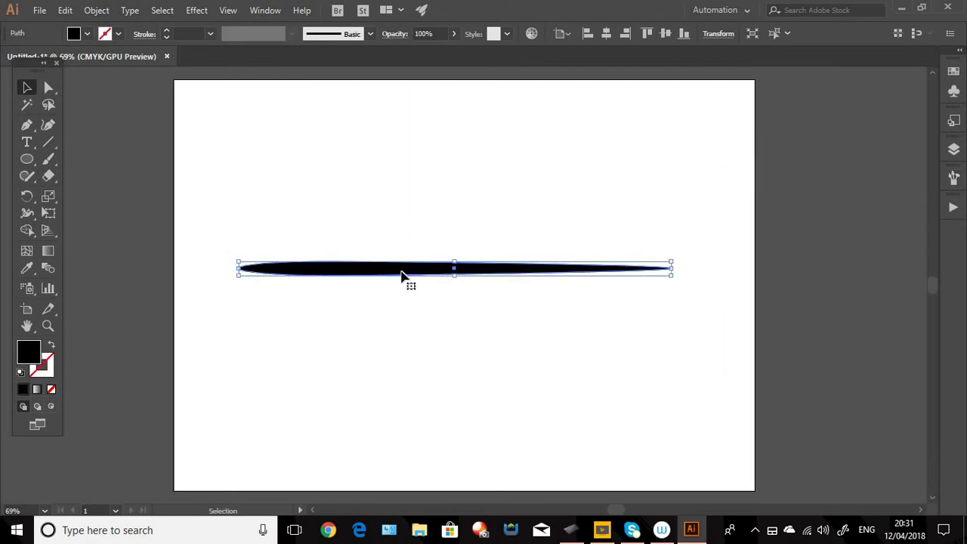
key("Delete")
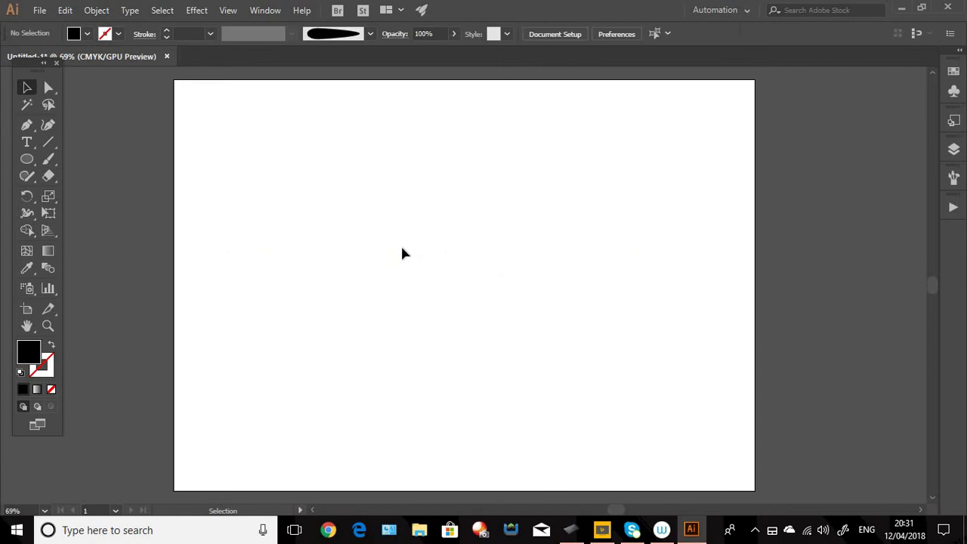
Select the Paintbrush tool with the Inking Brush as the active brush
left_click(50, 160)
left_click(954, 178)
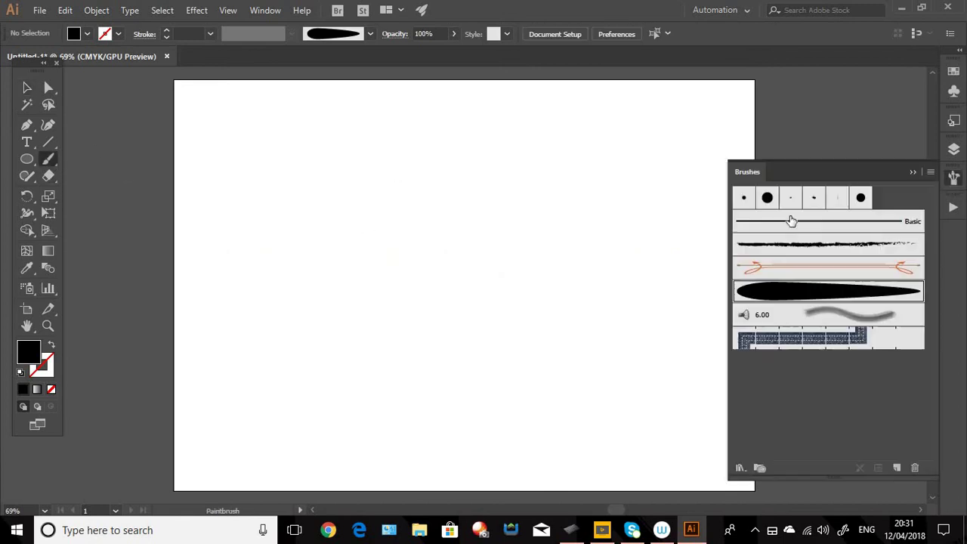
left_click(767, 292)
left_click(911, 171)
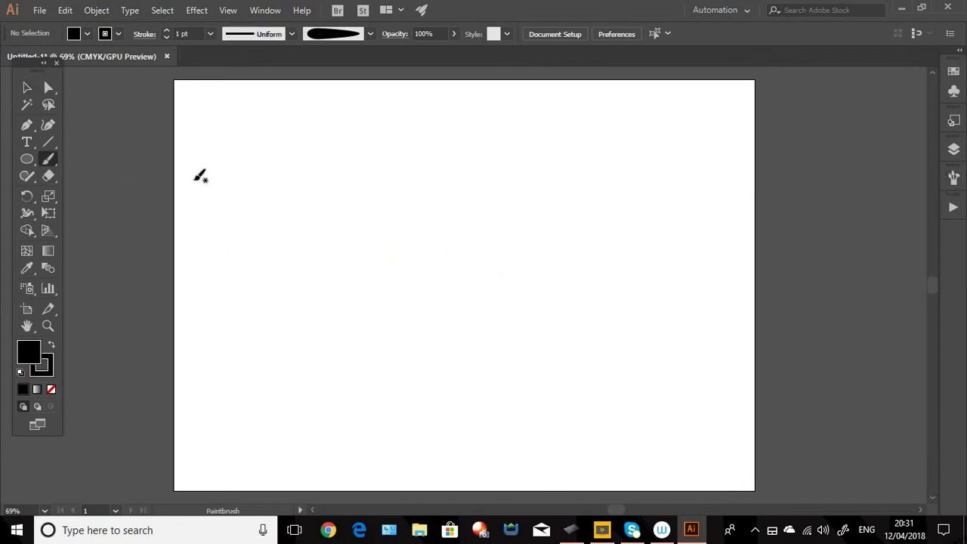
Paint several trial arc strokes with the Inking Brush, then undo them all
left_click_drag(257, 254, 450, 236)
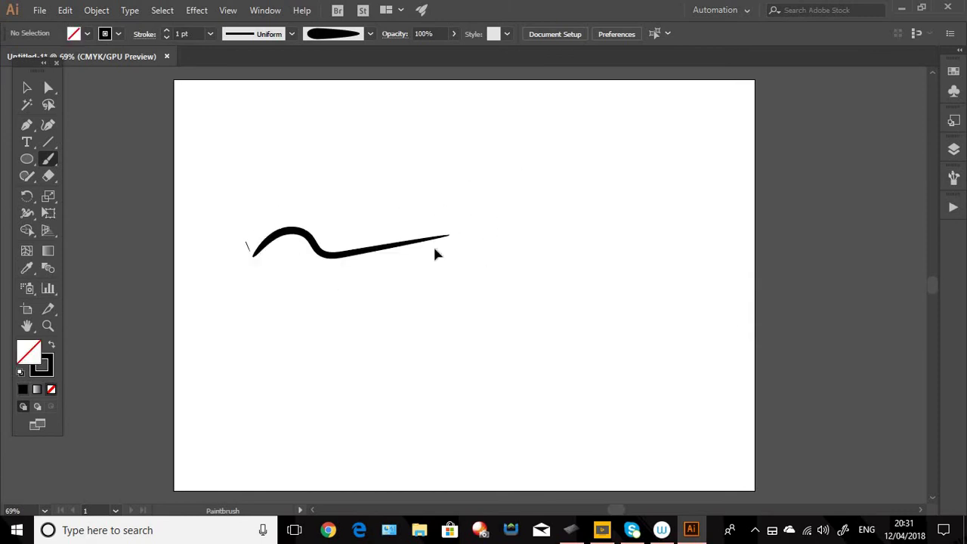
key("ctrl+z")
mouse_move(274, 282)
left_mouse_down()
mouse_move(364, 240)
mouse_move(436, 234)
left_mouse_up()
left_click_drag(317, 300, 468, 274)
left_click_drag(355, 317, 532, 303)
key("ctrl+z")
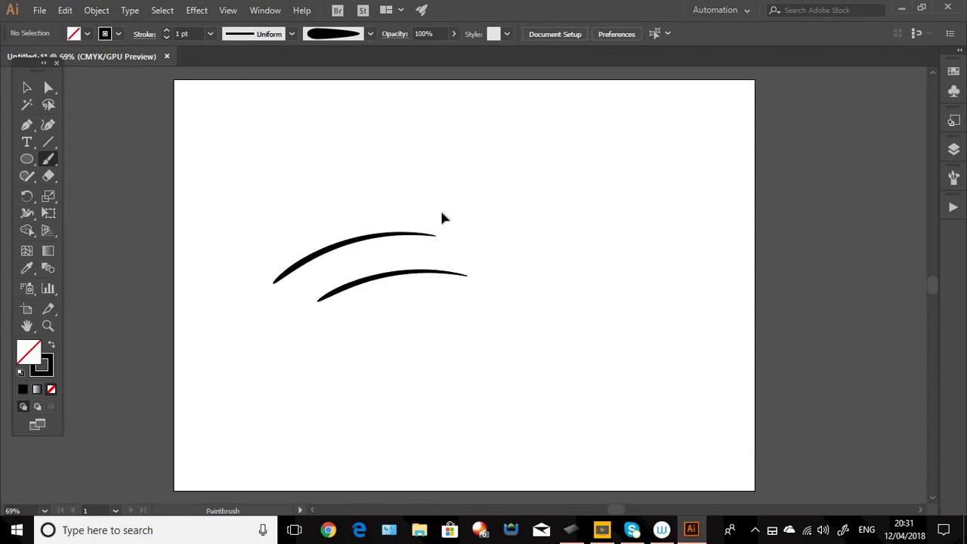
key("ctrl+z")
key("ctrl+z")
left_click_drag(236, 190, 353, 141)
left_click_drag(266, 200, 396, 152)
key("ctrl+z")
key("ctrl+z")
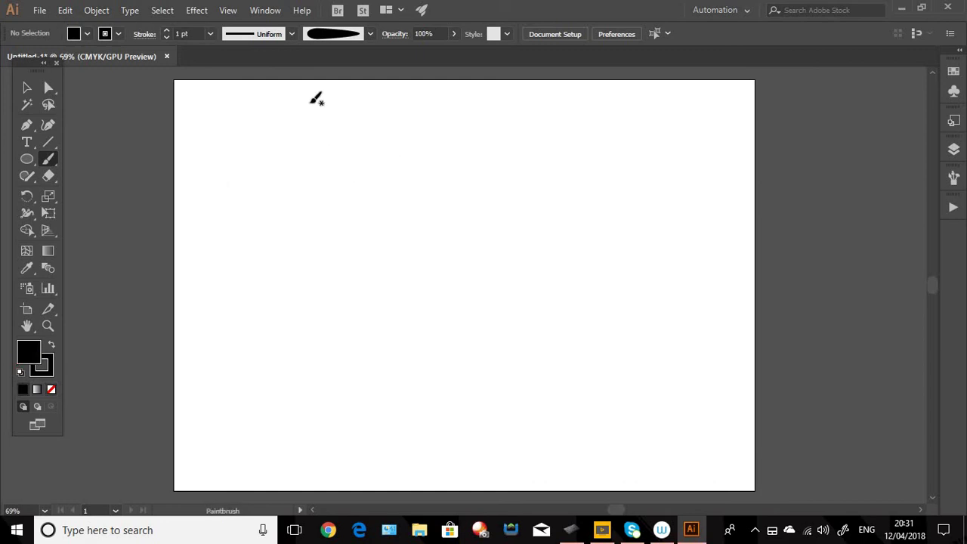
Apply a tapered width profile, test six stacked strokes, and undo them
left_click(291, 34)
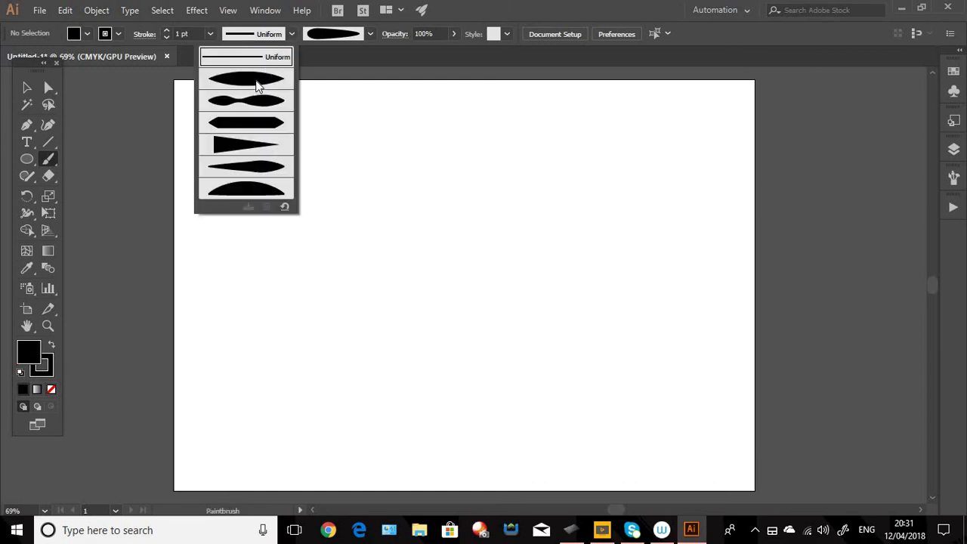
left_click(257, 86)
left_click_drag(230, 202, 355, 159)
left_click_drag(267, 200, 375, 168)
mouse_move(303, 196)
left_mouse_down()
mouse_move(390, 171)
mouse_move(403, 196)
mouse_move(430, 180)
left_mouse_up()
left_click_drag(368, 204, 457, 189)
left_click_drag(398, 209, 484, 200)
left_click_drag(430, 217, 510, 216)
key("ctrl+z")
key("ctrl+z")
key("ctrl+z")
key("ctrl+z")
key("ctrl+z")
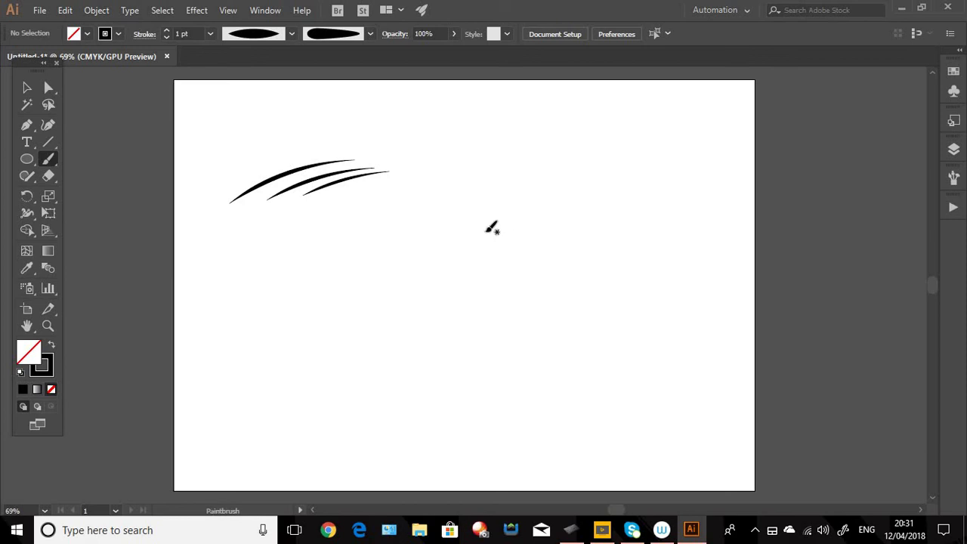
key("ctrl+z")
key("ctrl+z")
Switch to another tapered width profile, test five arcs, then undo
left_click(292, 34)
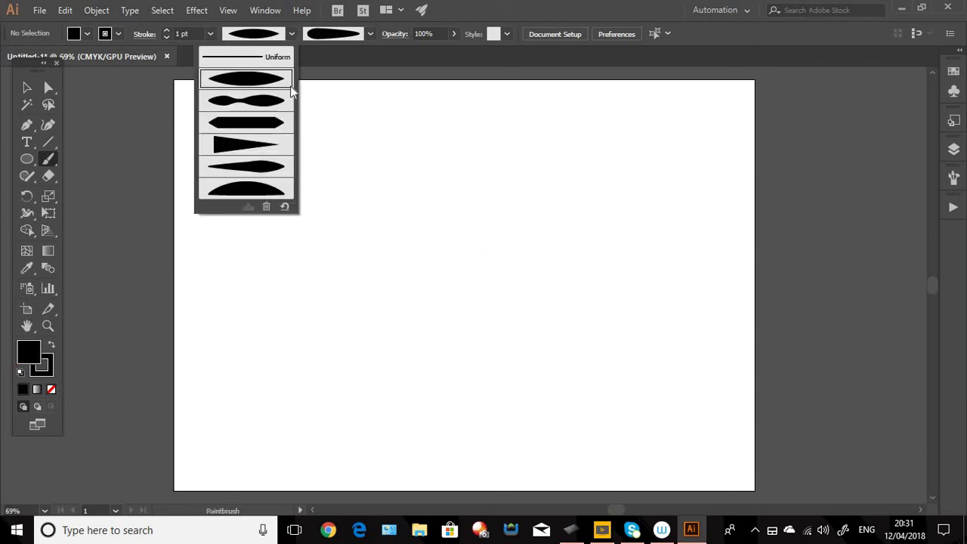
left_click(264, 170)
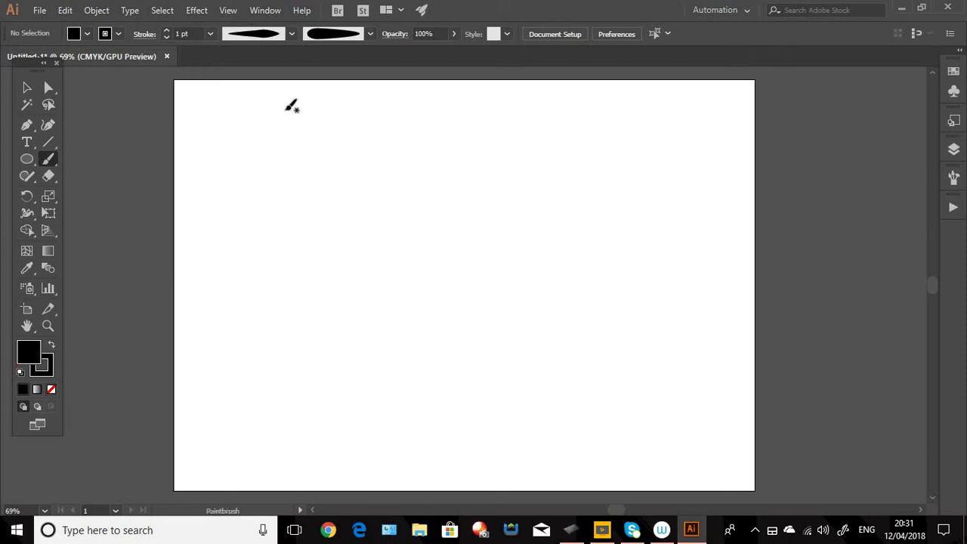
left_click_drag(228, 214, 363, 161)
mouse_move(269, 216)
left_mouse_down()
mouse_move(313, 194)
mouse_move(423, 176)
left_mouse_up()
left_click_drag(347, 204, 523, 189)
left_click_drag(443, 210, 555, 204)
left_click_drag(491, 221, 576, 219)
key("ctrl+z")
key("ctrl+z")
key("ctrl+z")
key("ctrl+z")
key("ctrl+z")
key("ctrl+z")
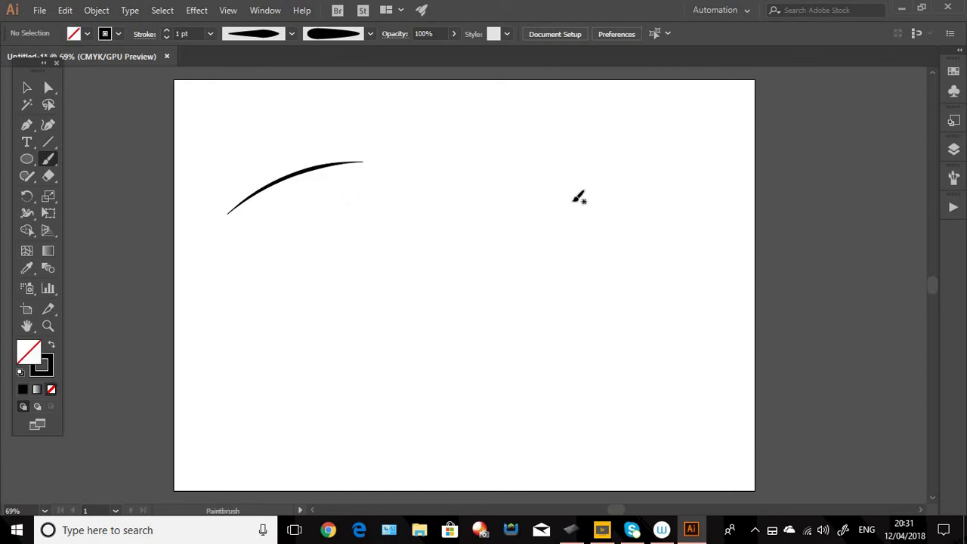
Set the stroke weight to 2 pt, paint a fan of six test strokes, then undo them
left_click(211, 35)
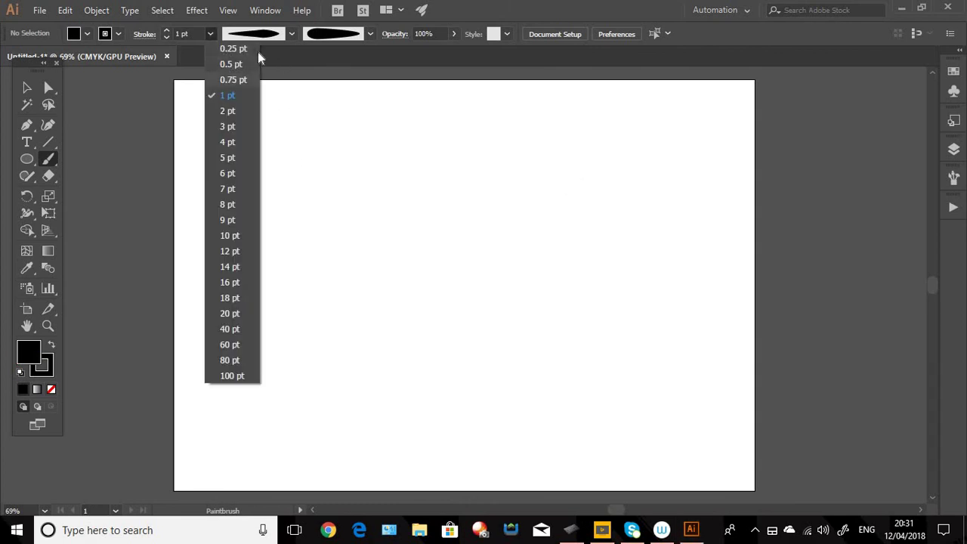
left_click(227, 111)
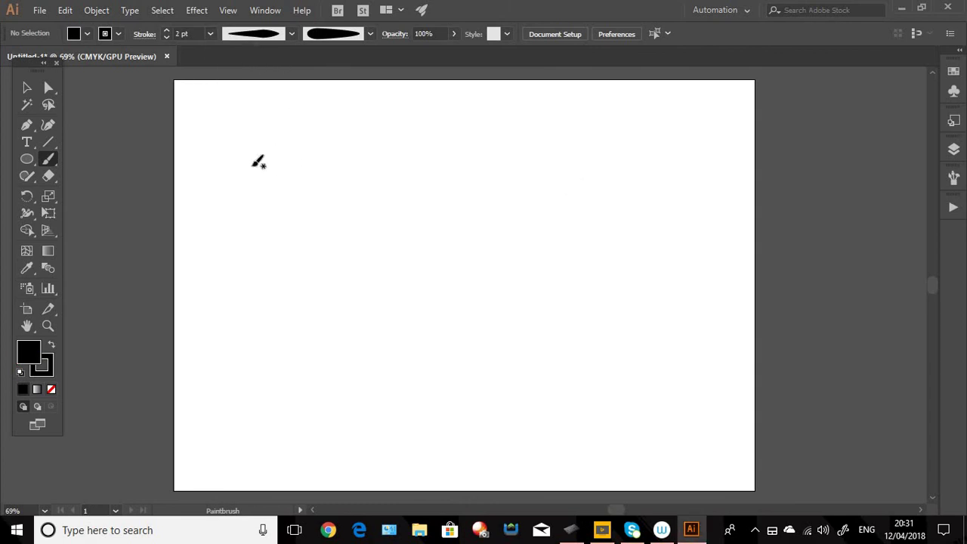
mouse_move(225, 184)
left_mouse_down()
mouse_move(332, 168)
mouse_move(348, 148)
left_mouse_up()
left_click_drag(277, 176, 375, 147)
left_click_drag(310, 179, 407, 157)
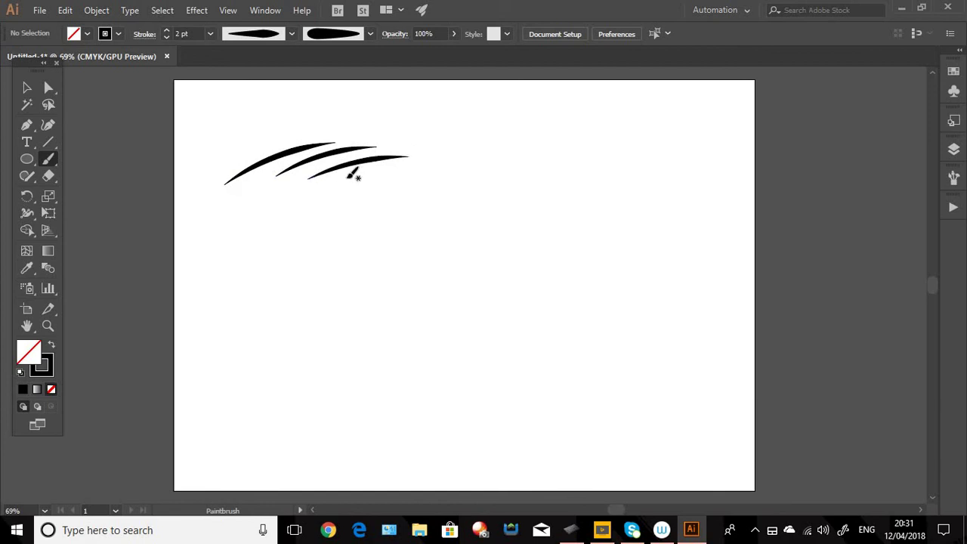
left_click_drag(347, 177, 434, 163)
mouse_move(379, 178)
left_mouse_down()
mouse_move(476, 196)
mouse_move(572, 224)
left_mouse_up()
left_click_drag(537, 236, 586, 248)
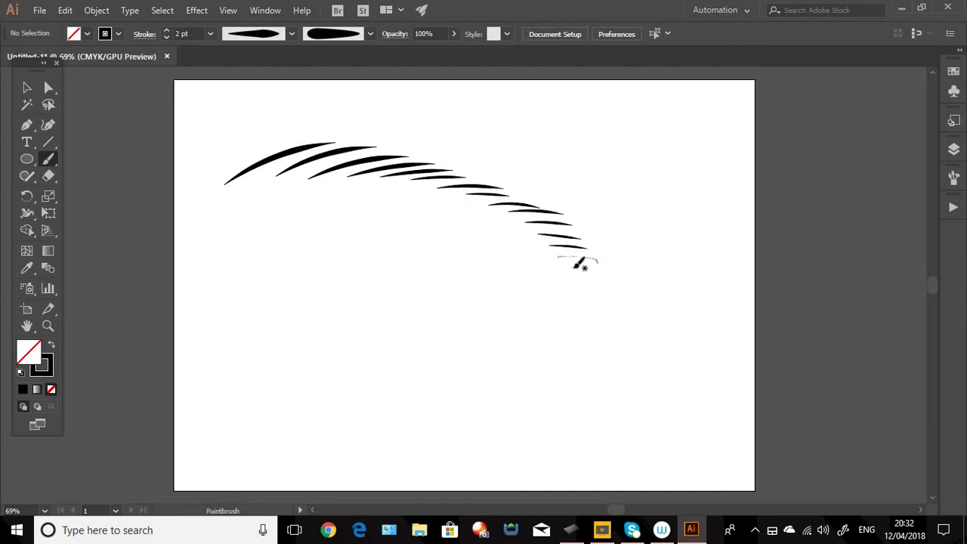
key("ctrl+z")
key("ctrl+z")
key("ctrl+z")
key("ctrl+z")
key("ctrl+z")
key("ctrl+z")
key("ctrl+z")
key("ctrl+z")
key("ctrl+z")
key("ctrl+z")
key("ctrl+z")
key("ctrl+z")
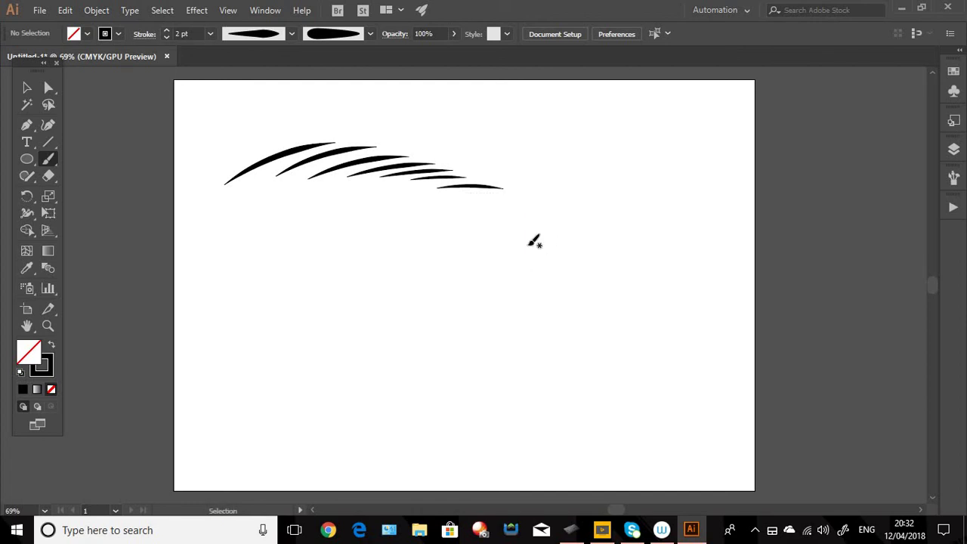
key("ctrl+z")
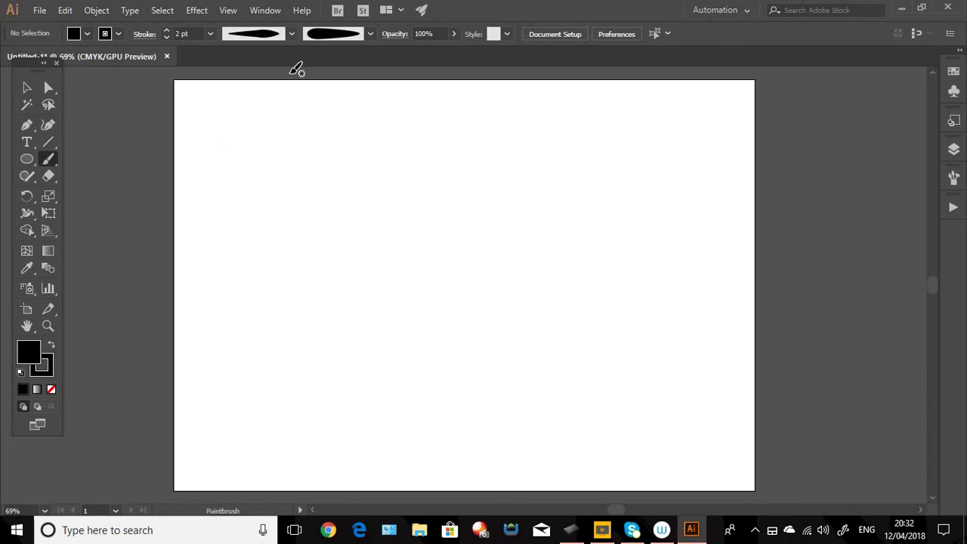
double_click(53, 159)
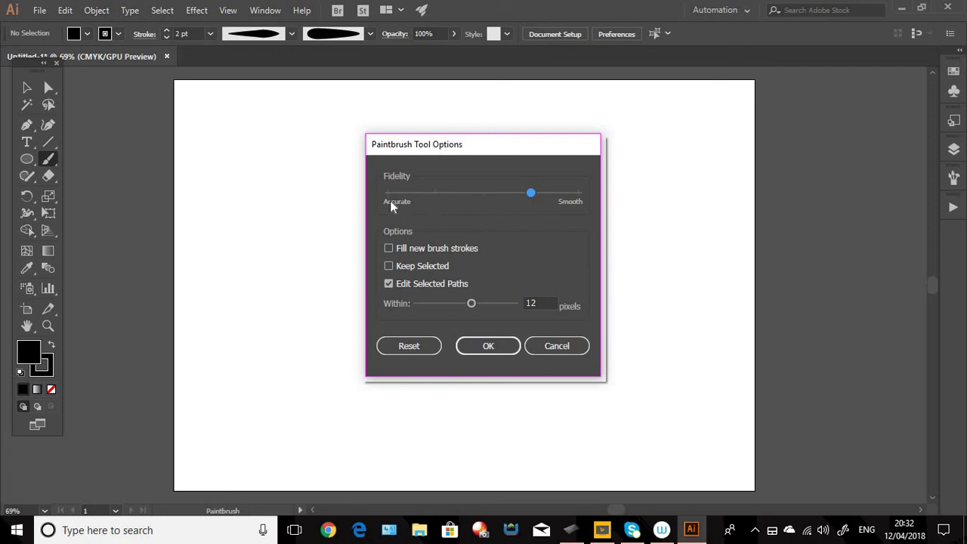
left_click(476, 341)
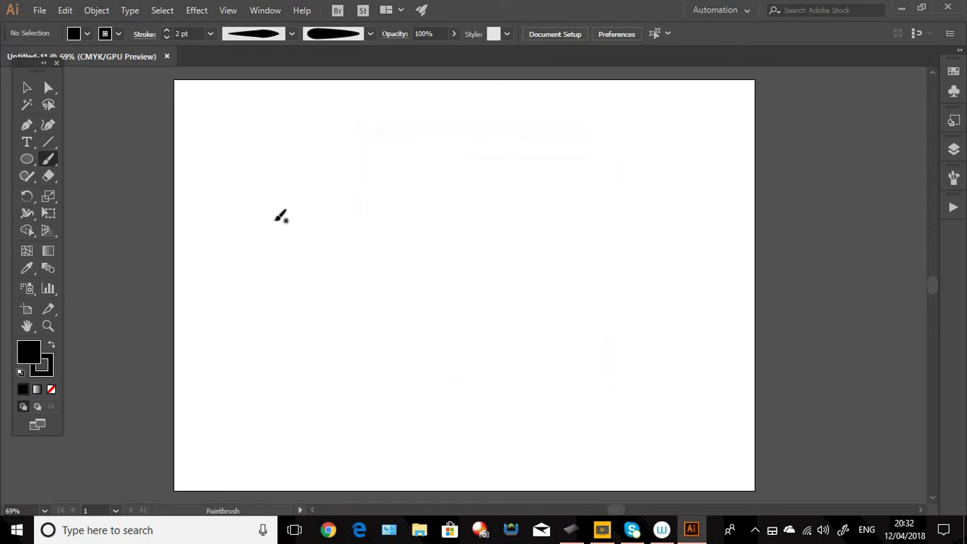
left_click_drag(257, 239, 488, 217)
left_click_drag(294, 272, 555, 257)
mouse_move(360, 319)
left_mouse_down()
mouse_move(413, 327)
mouse_move(595, 306)
mouse_move(608, 280)
left_mouse_up()
mouse_move(476, 391)
left_mouse_down()
mouse_move(521, 398)
mouse_move(621, 318)
left_mouse_up()
mouse_move(470, 155)
left_mouse_down()
mouse_move(626, 210)
mouse_move(663, 258)
left_mouse_up()
key("ctrl+z")
key("ctrl+z")
key("ctrl+z")
key("ctrl+z")
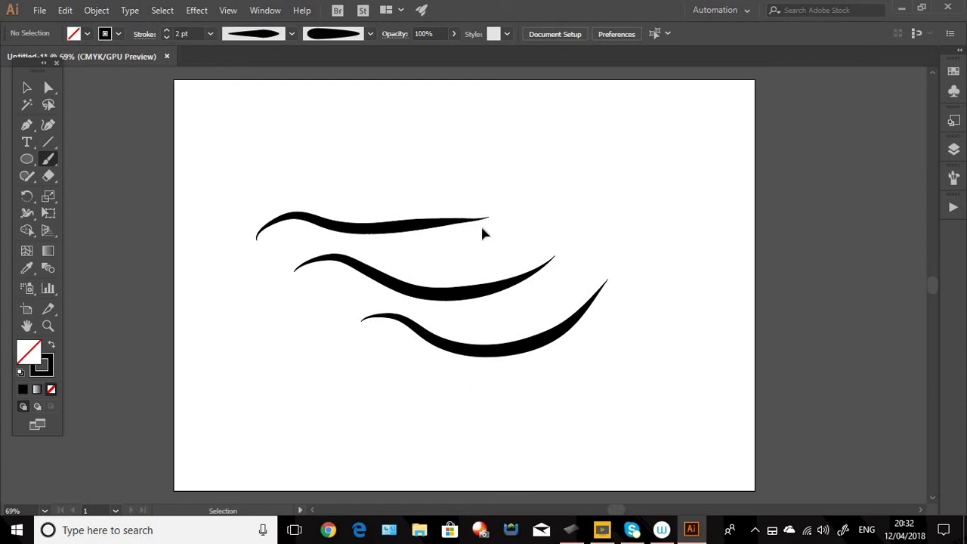
key("ctrl+z")
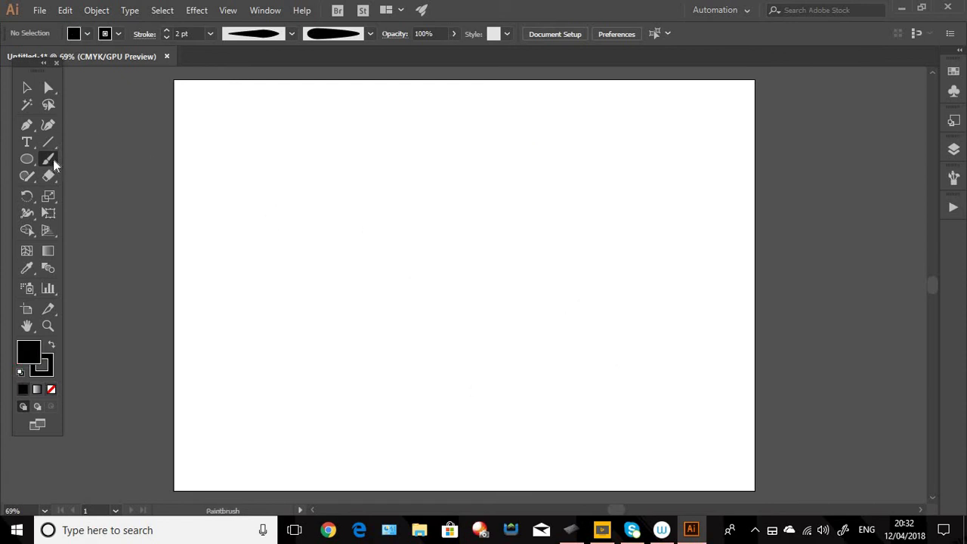
Move the Paintbrush Tool Options fidelity toward Smooth
key("Return")
left_click(531, 194)
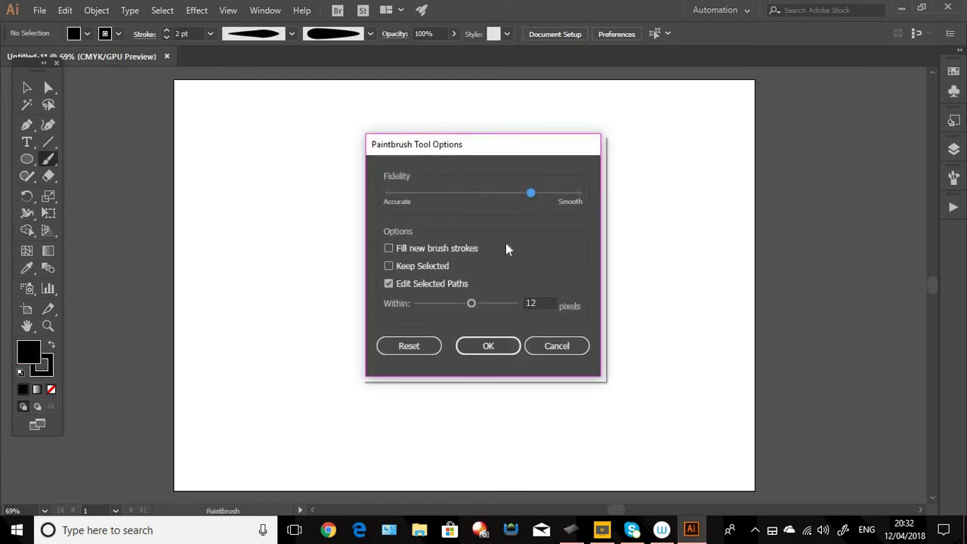
left_click(493, 347)
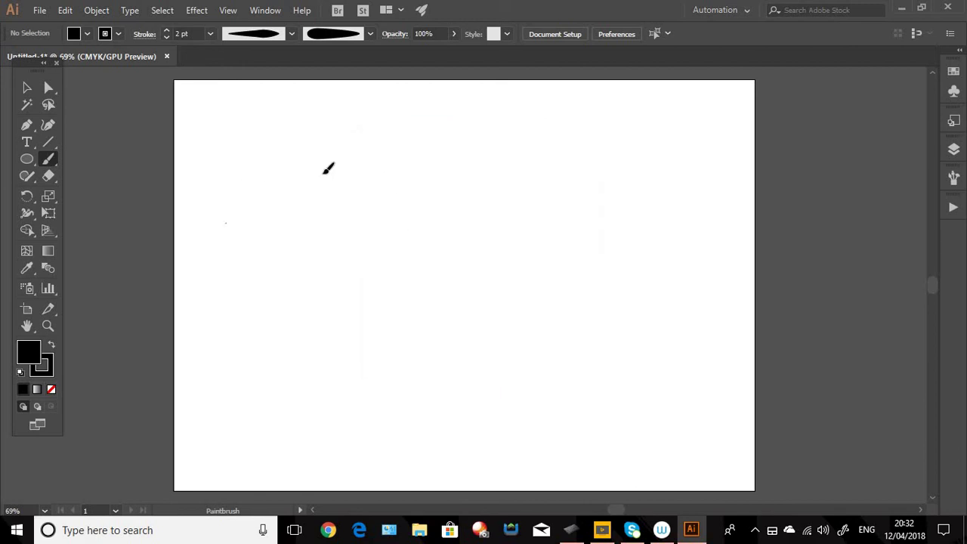
Paint six tapered strokes fanning from the upper left down toward the lower right
left_click_drag(426, 154, 453, 153)
mouse_move(307, 214)
left_mouse_down()
mouse_move(461, 202)
mouse_move(494, 186)
left_mouse_up()
left_click_drag(377, 229, 578, 225)
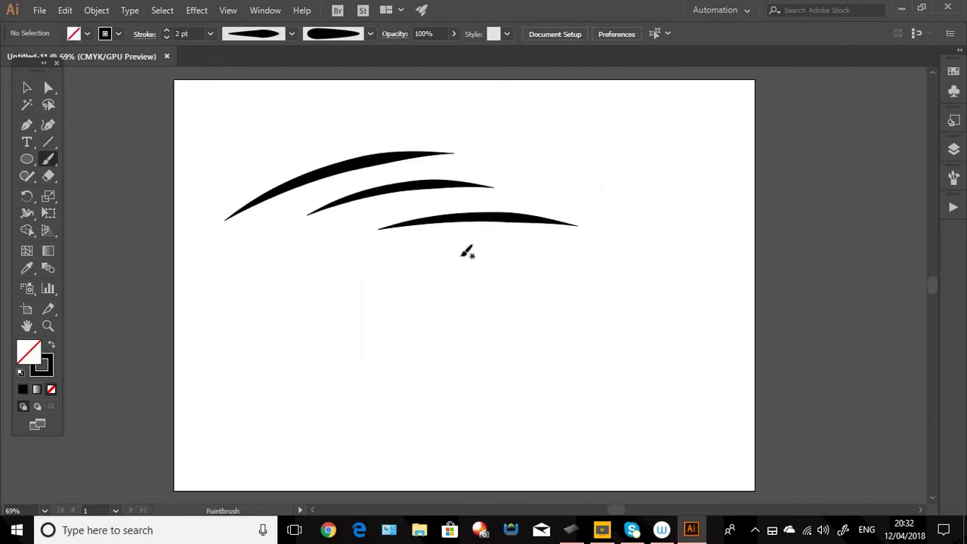
left_click_drag(452, 252, 624, 267)
left_click_drag(468, 265, 630, 316)
mouse_move(506, 299)
left_mouse_down()
mouse_move(583, 328)
mouse_move(603, 387)
left_mouse_up()
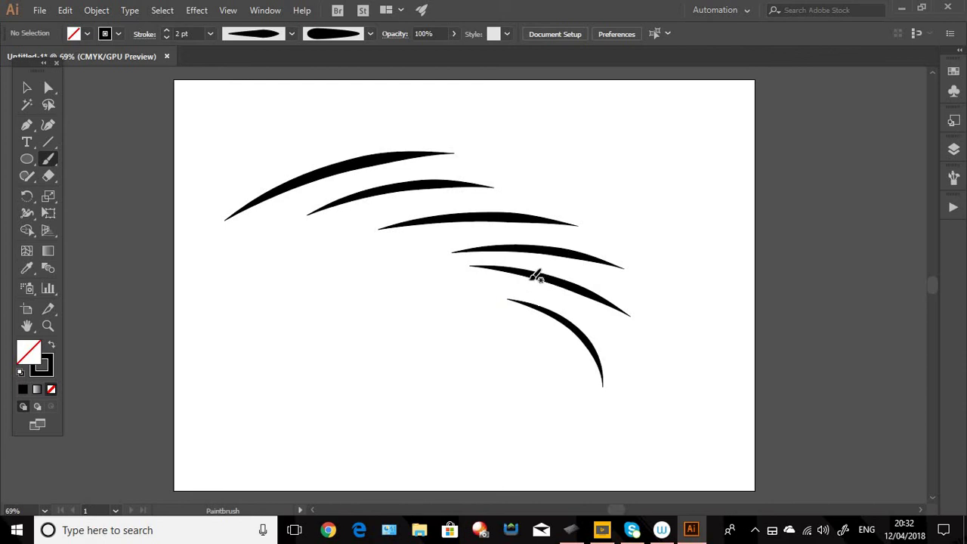